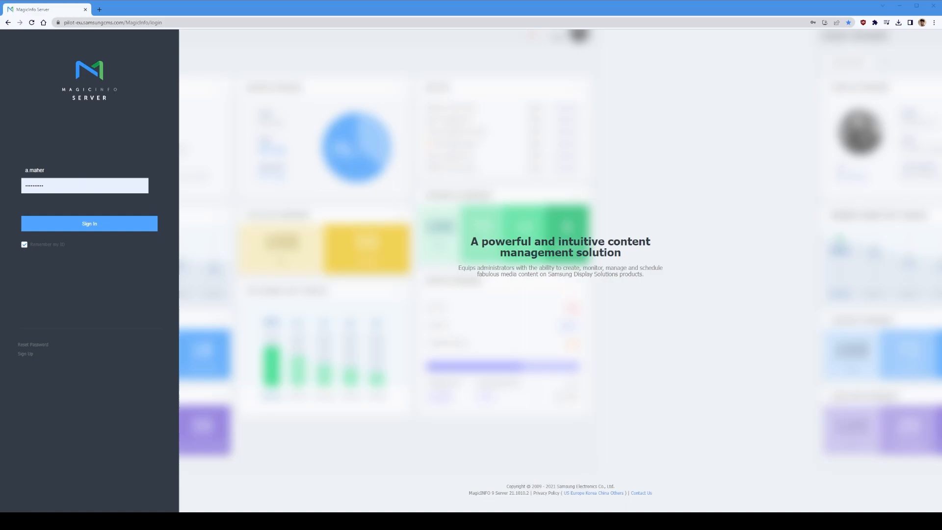
Sign in and enter the two-step verification code to reach the Dashboard
{"action": "left_click", "coordinate": [112, 228]}
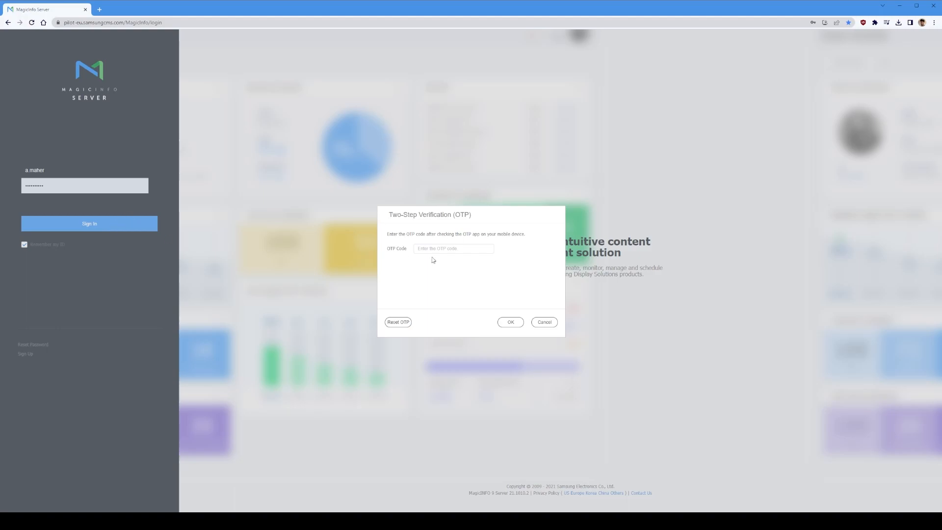
{"action": "left_click", "coordinate": [510, 321]}
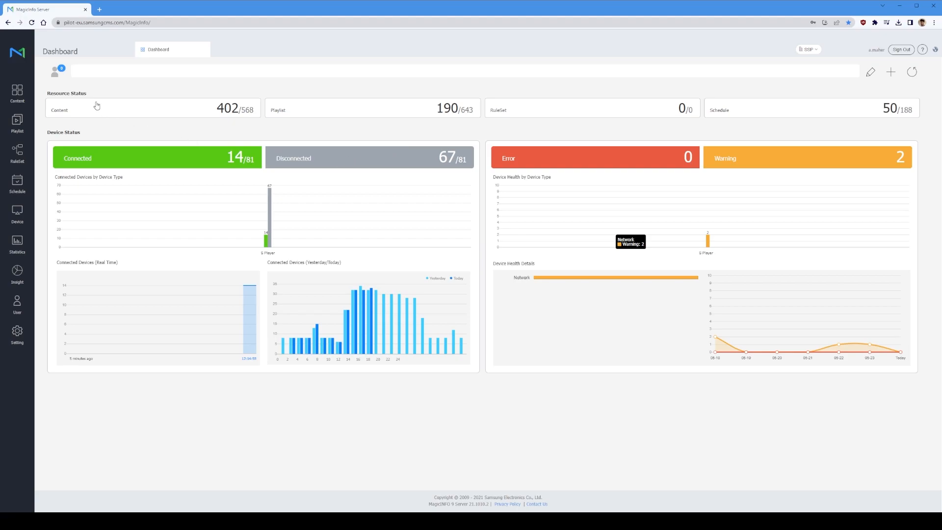
Upload the six DSC photo JPG files to the content library, then close the upload window
{"action": "left_click", "coordinate": [22, 88]}
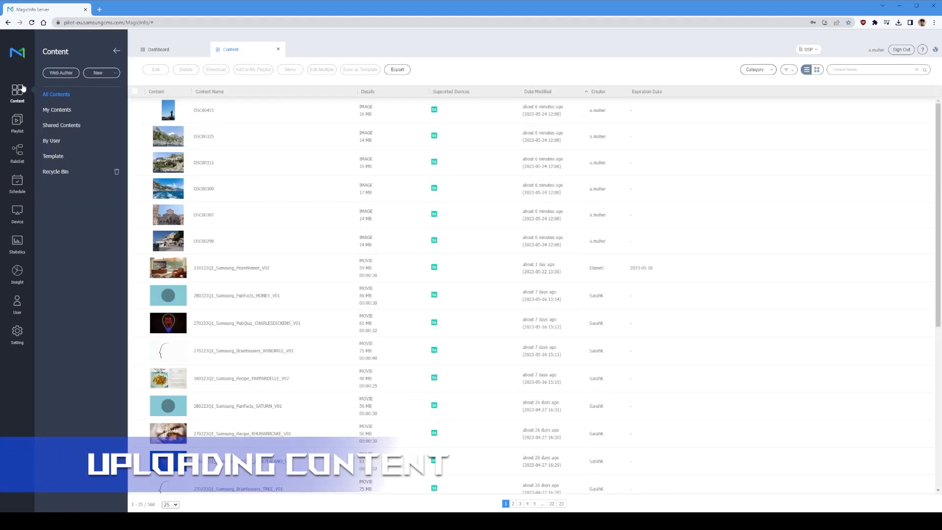
{"action": "left_click", "coordinate": [113, 74]}
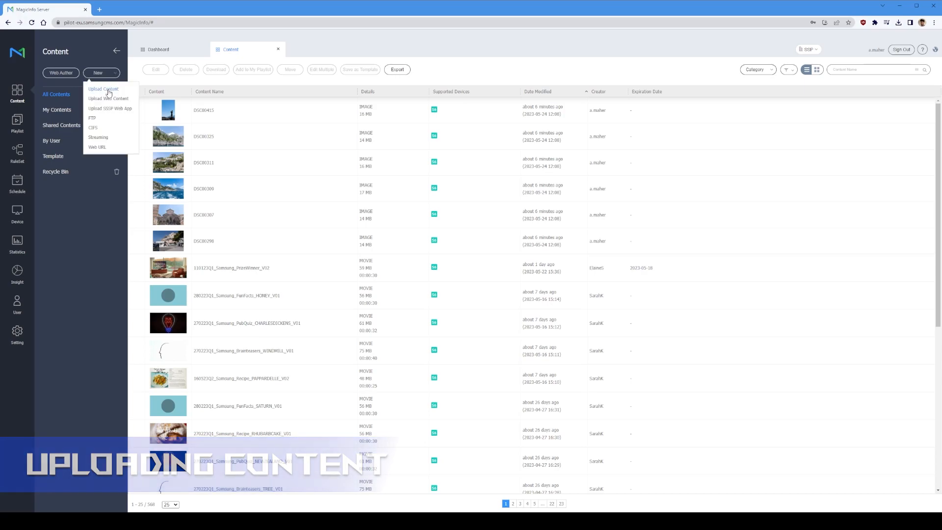
{"action": "left_click", "coordinate": [109, 92]}
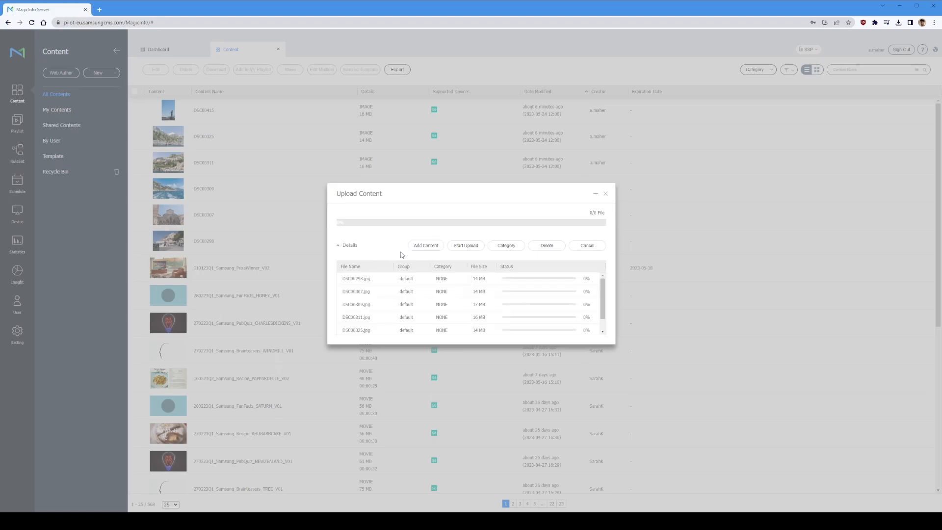
{"action": "scroll", "coordinate": [431, 295], "scroll_direction": "down", "scroll_amount": 1}
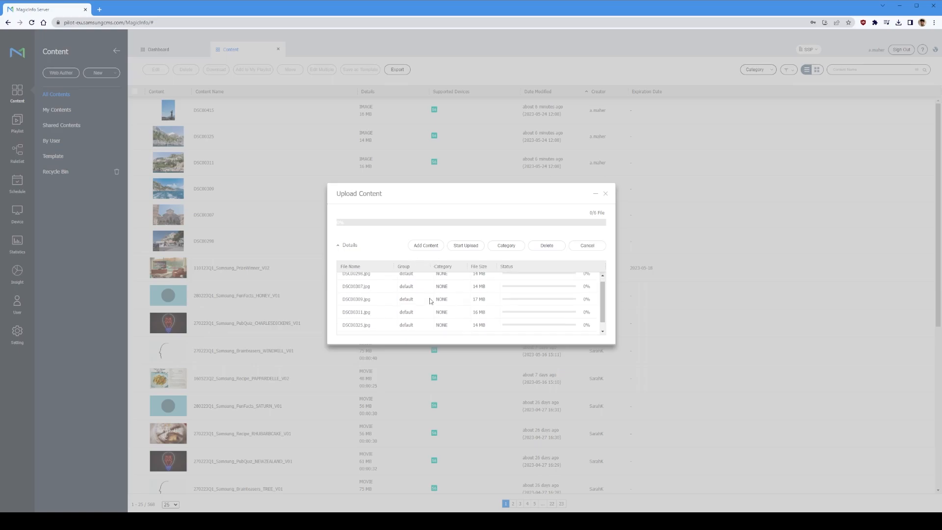
{"action": "scroll", "coordinate": [431, 299], "scroll_direction": "down", "scroll_amount": 1}
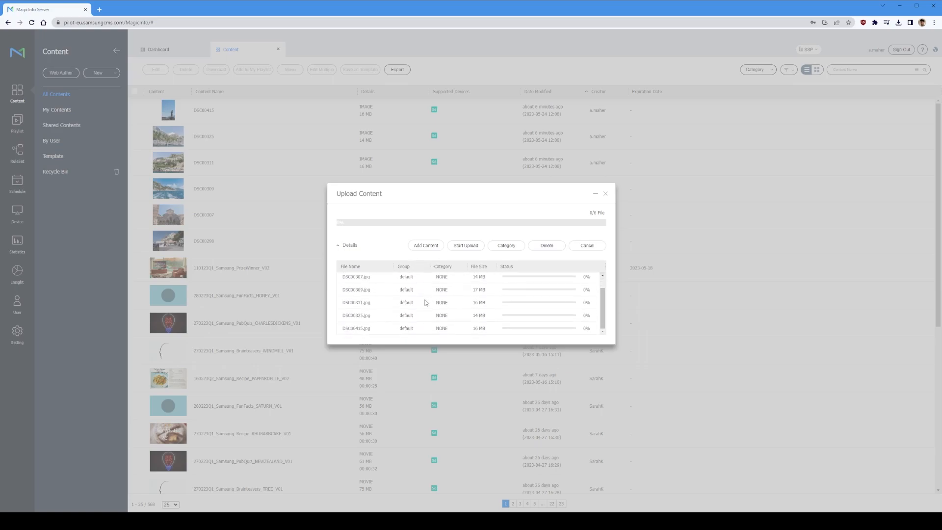
{"action": "scroll", "coordinate": [448, 294], "scroll_direction": "up", "scroll_amount": 1}
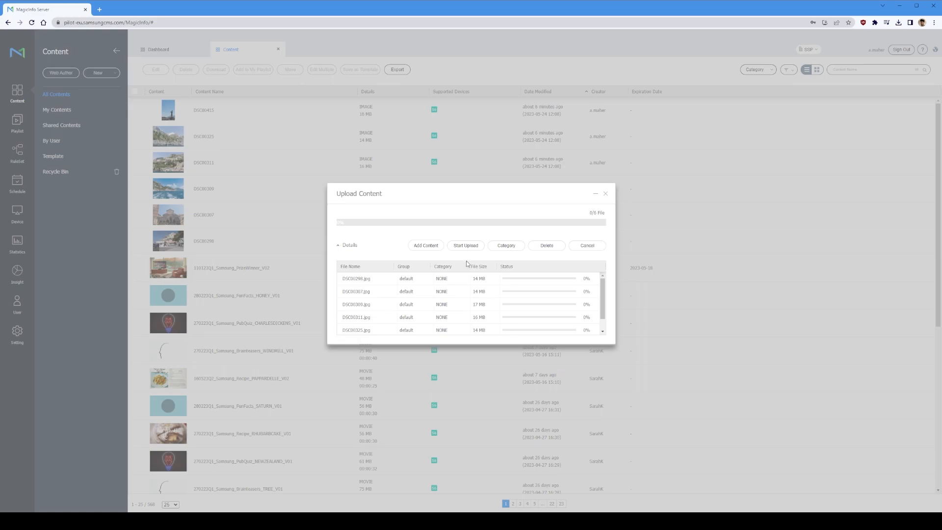
{"action": "scroll", "coordinate": [452, 293], "scroll_direction": "down", "scroll_amount": 1}
{"action": "left_click", "coordinate": [466, 246]}
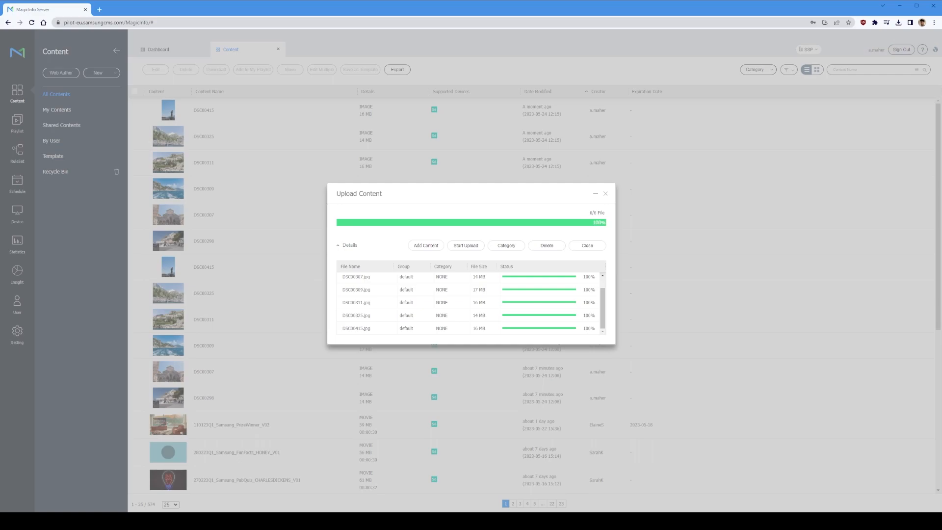
{"action": "left_click", "coordinate": [606, 193]}
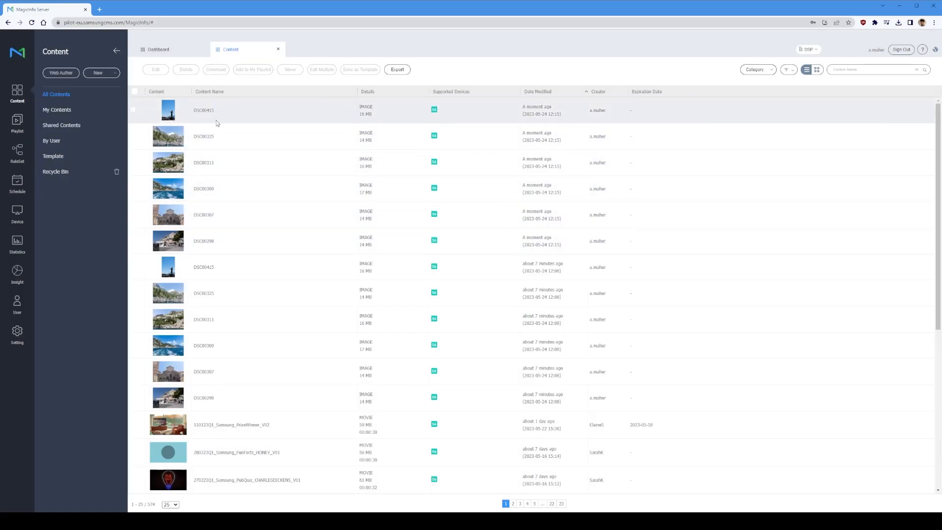
Check photos DSC00415, DSC00325, DSC00311, DSC00309, DSC00307 and DSC00298 in the content list
{"action": "scroll", "coordinate": [225, 213], "scroll_direction": "down", "scroll_amount": 5}
{"action": "scroll", "coordinate": [241, 274], "scroll_direction": "up", "scroll_amount": 5}
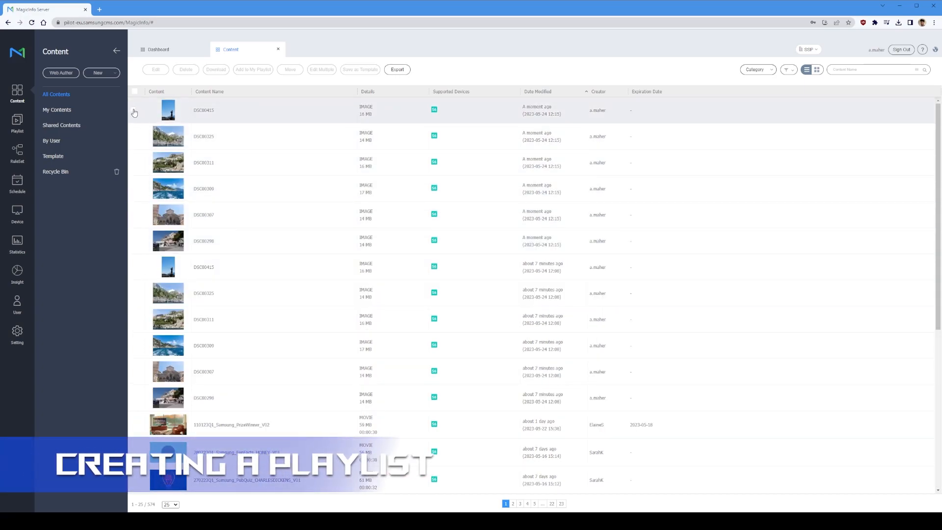
{"action": "left_click", "coordinate": [133, 110]}
{"action": "left_click", "coordinate": [133, 135]}
{"action": "left_click", "coordinate": [134, 163]}
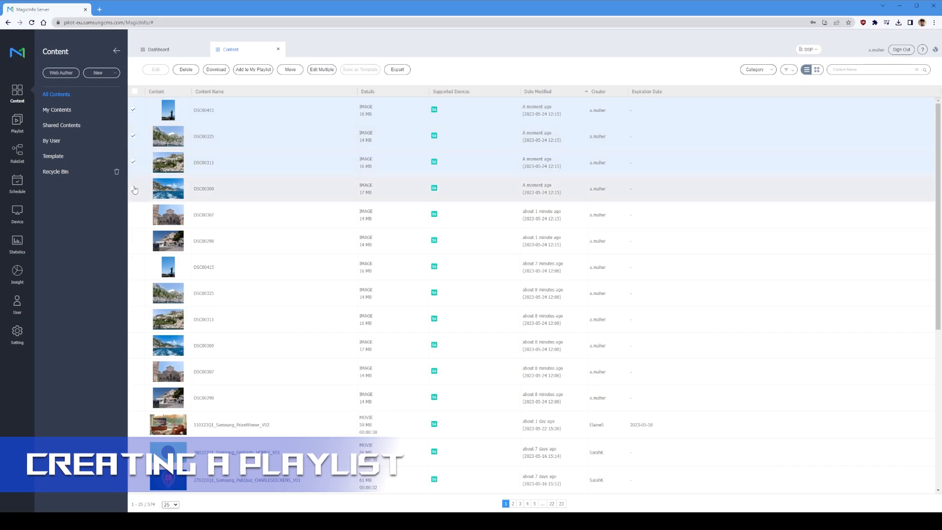
{"action": "left_click", "coordinate": [134, 188]}
{"action": "left_click", "coordinate": [133, 216]}
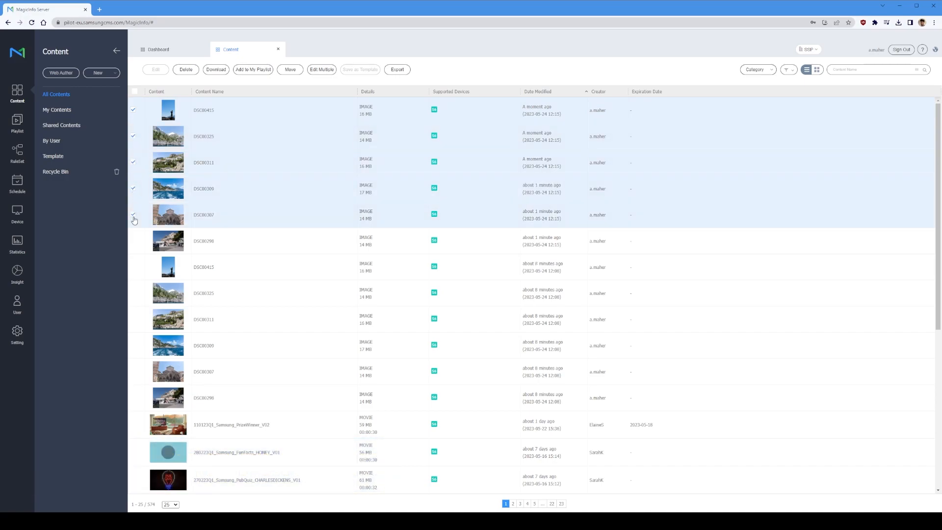
{"action": "left_click", "coordinate": [134, 241]}
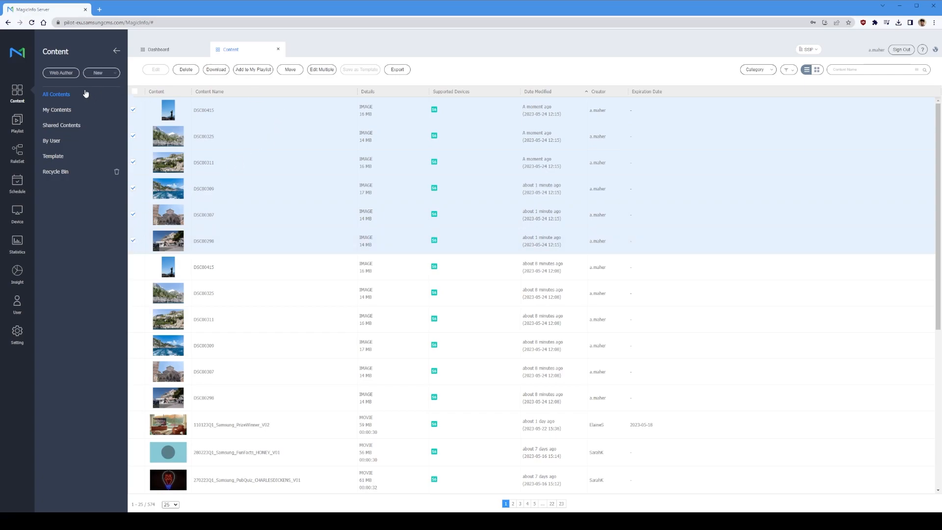
Create a new playlist from the six selected photos
{"action": "left_click", "coordinate": [263, 71]}
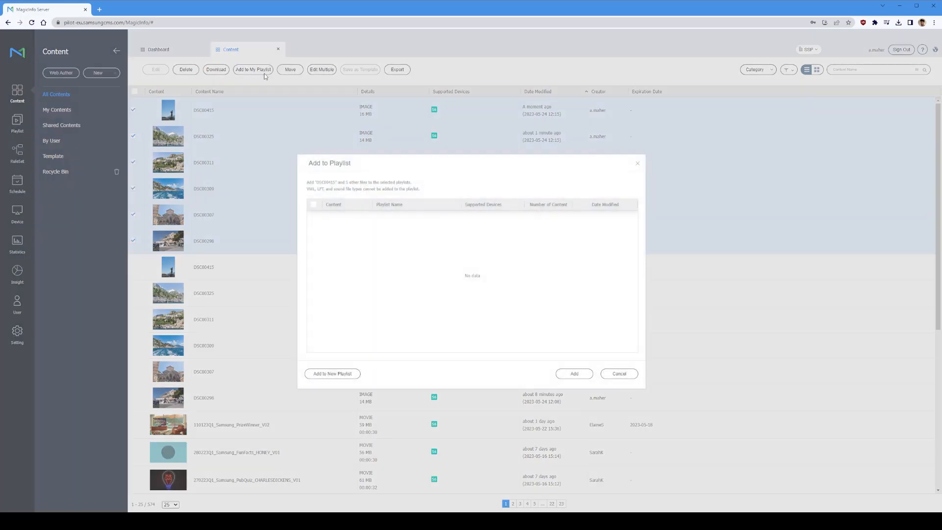
{"action": "left_click", "coordinate": [333, 375]}
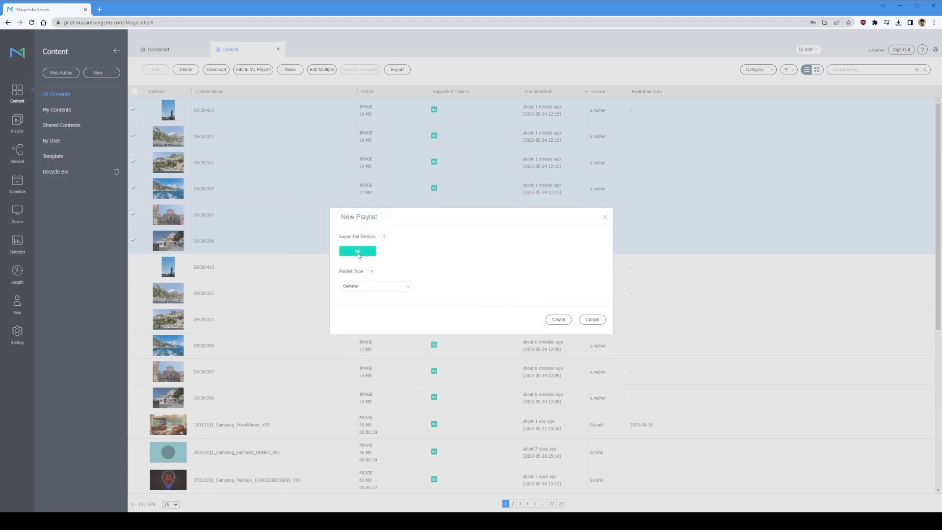
{"action": "left_click", "coordinate": [558, 320]}
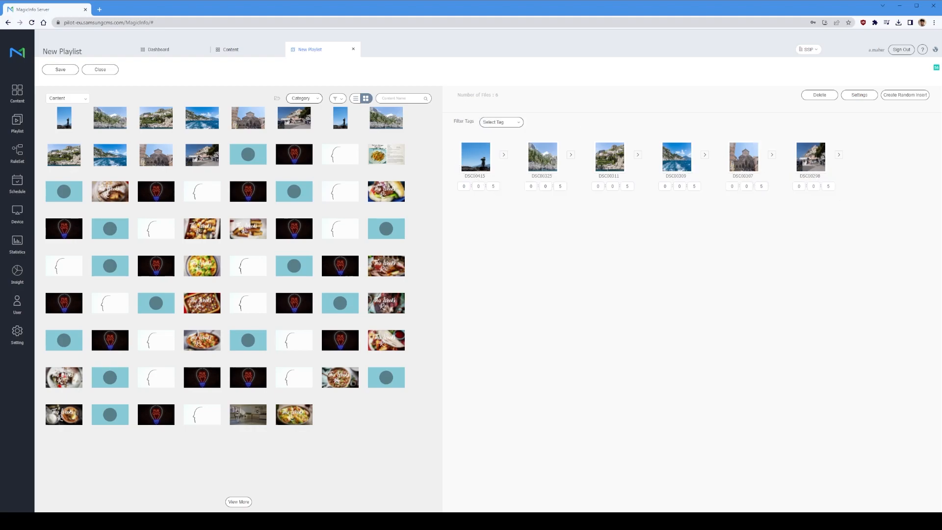
Leave the playlist editor and confirm discarding the unsaved new playlist
{"action": "left_click", "coordinate": [7, 23]}
{"action": "left_click", "coordinate": [100, 70]}
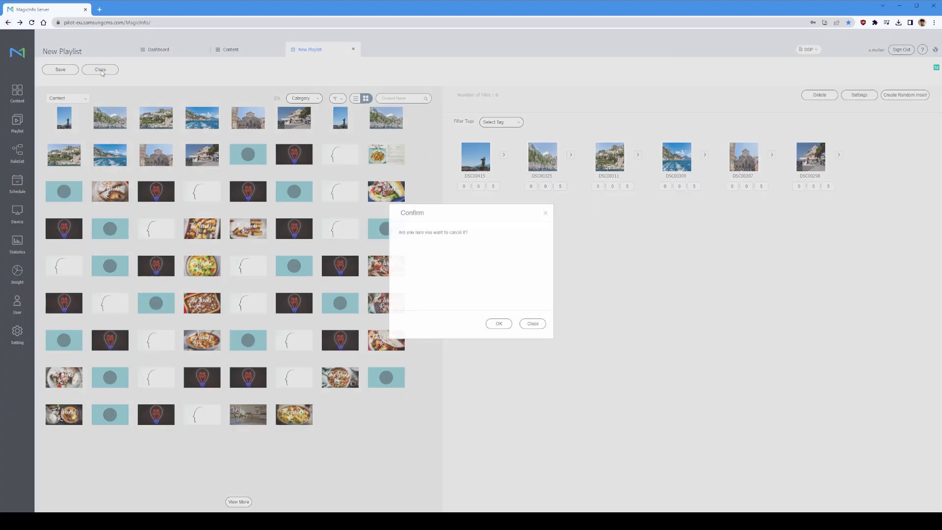
{"action": "left_click", "coordinate": [497, 323]}
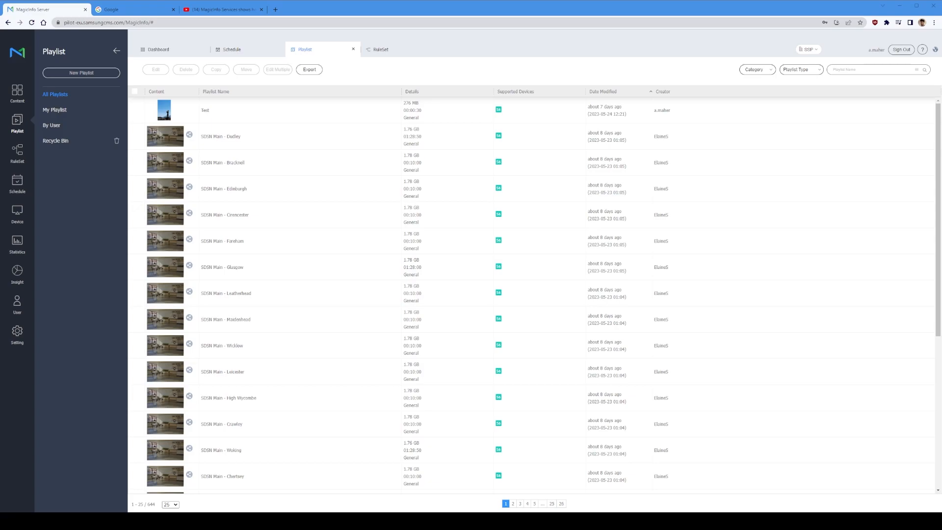
Create a new content schedule targeting S6 devices
{"action": "left_click", "coordinate": [9, 192]}
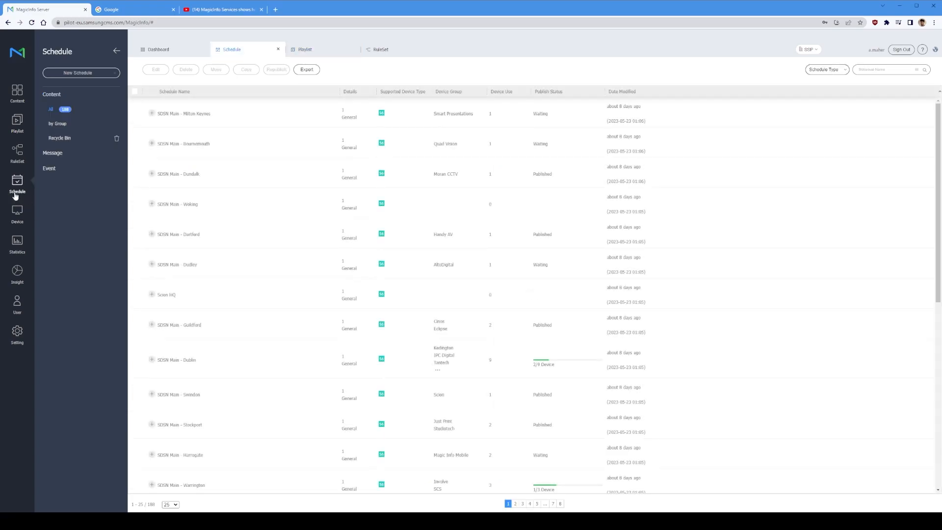
{"action": "left_click", "coordinate": [92, 75]}
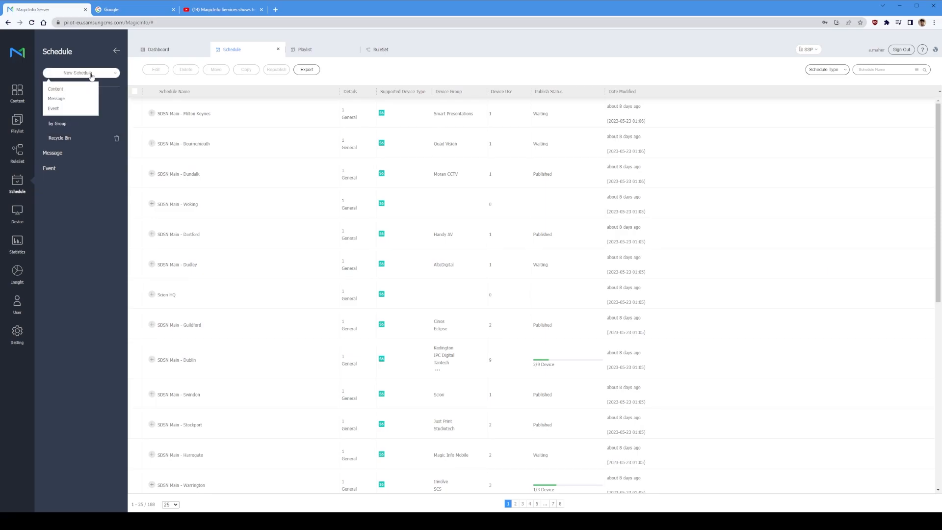
{"action": "left_click", "coordinate": [58, 91]}
{"action": "left_click", "coordinate": [359, 237]}
{"action": "left_click", "coordinate": [569, 334]}
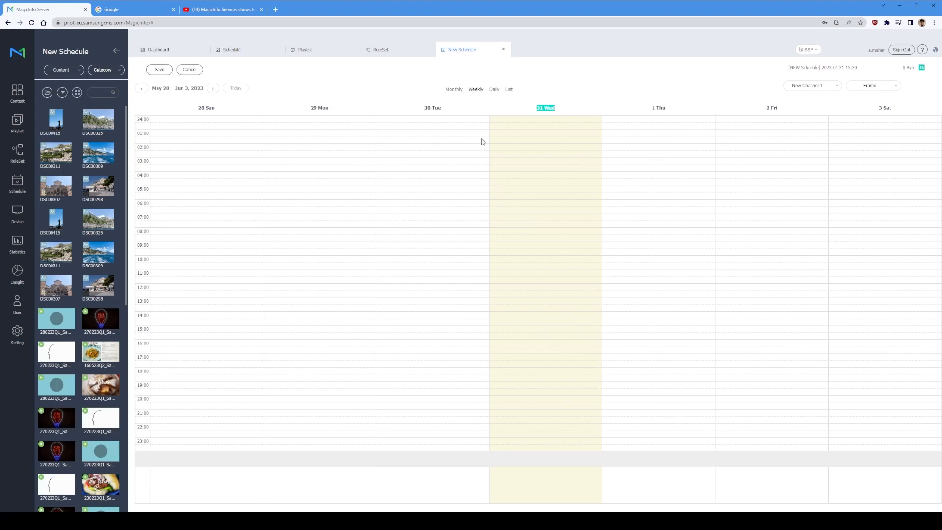
In the weekly calendar, place DSC00311 on Wed 31 as a trial, then delete that event
{"action": "left_click", "coordinate": [447, 91]}
{"action": "left_click", "coordinate": [473, 90]}
{"action": "left_click_drag", "start_coordinate": [57, 156], "coordinate": [544, 149]}
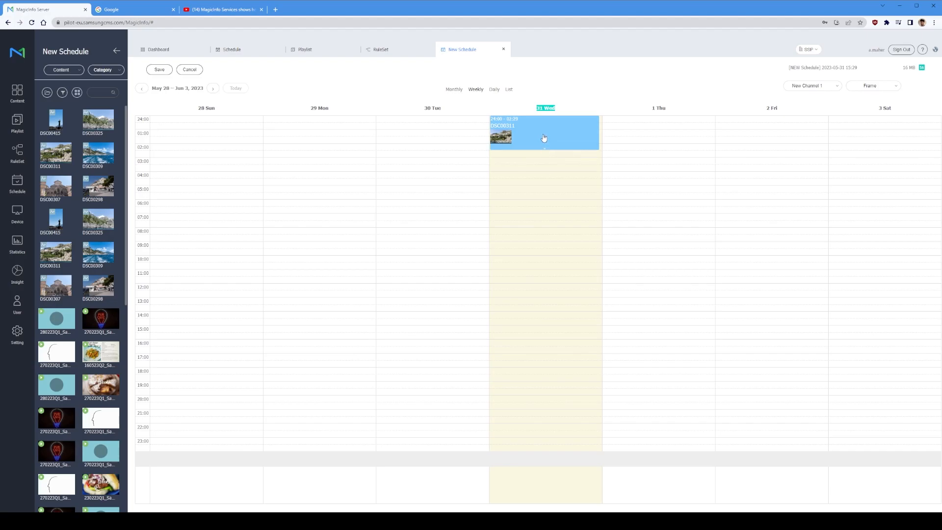
{"action": "double_click", "coordinate": [544, 138]}
{"action": "left_click", "coordinate": [358, 324]}
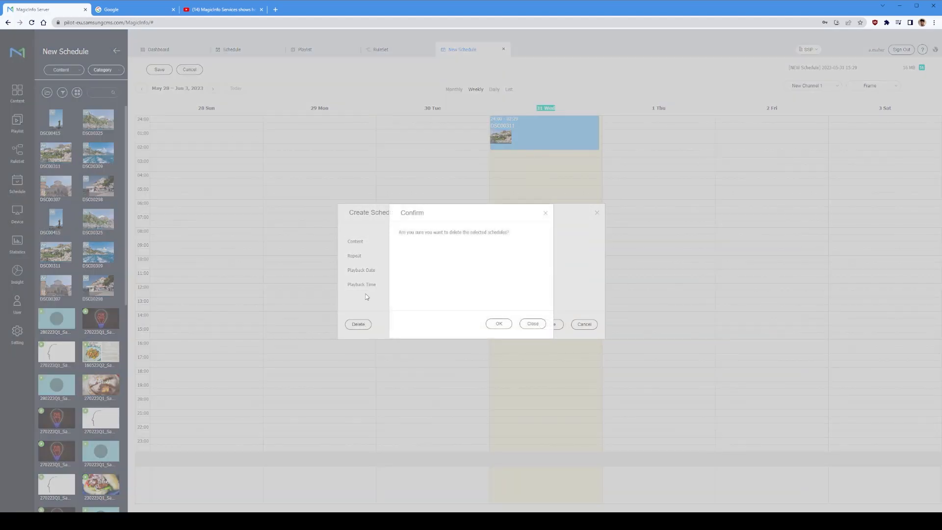
{"action": "left_click", "coordinate": [497, 323]}
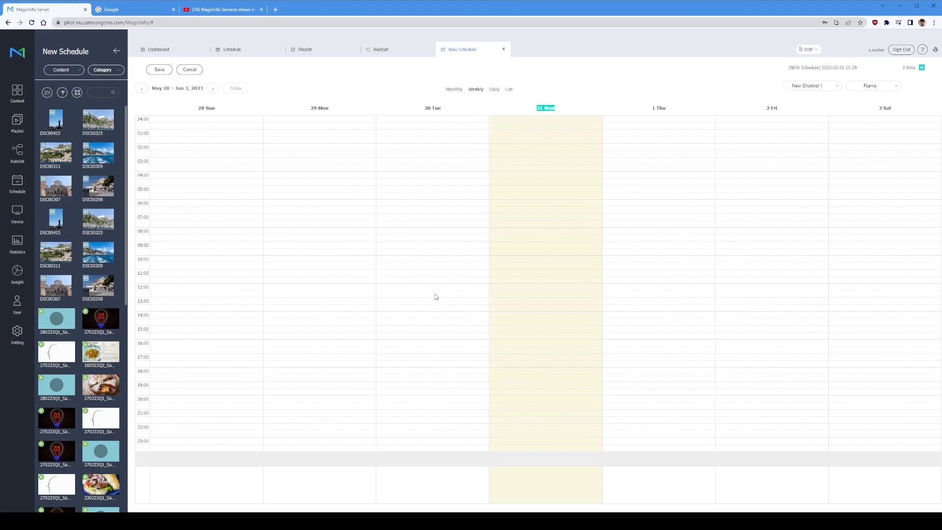
Add the Test playlist on Wed 31 from 00:00 to 07:29, repeating once, and save the event
{"action": "left_click", "coordinate": [77, 71]}
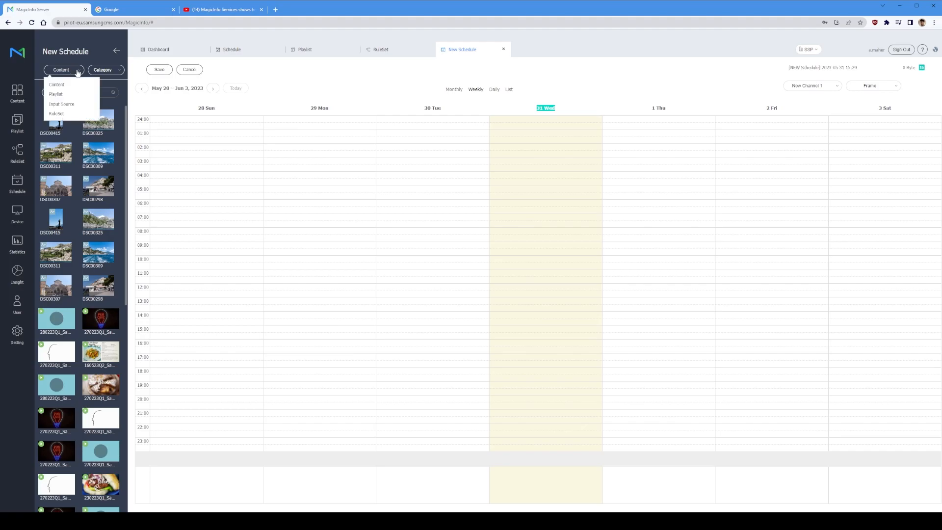
{"action": "left_click", "coordinate": [57, 94]}
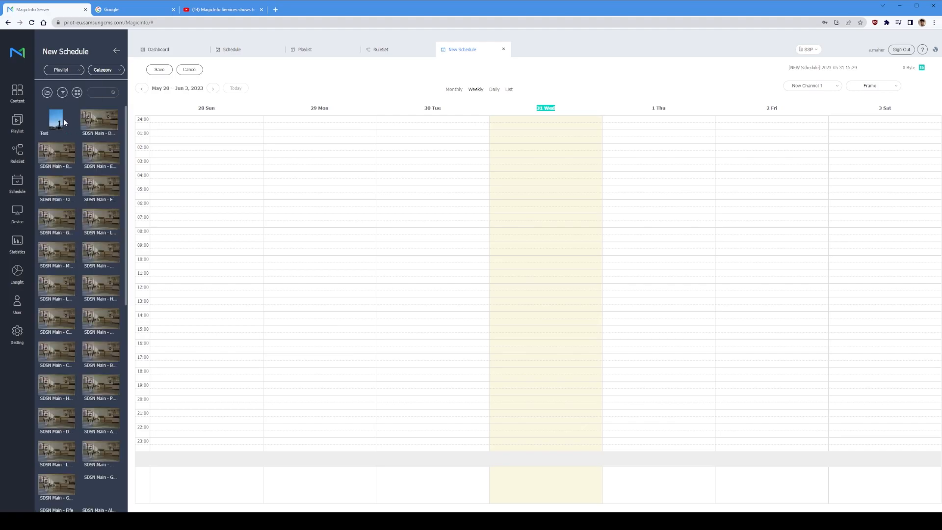
{"action": "left_click_drag", "start_coordinate": [58, 121], "coordinate": [579, 219]}
{"action": "left_click", "coordinate": [570, 167]}
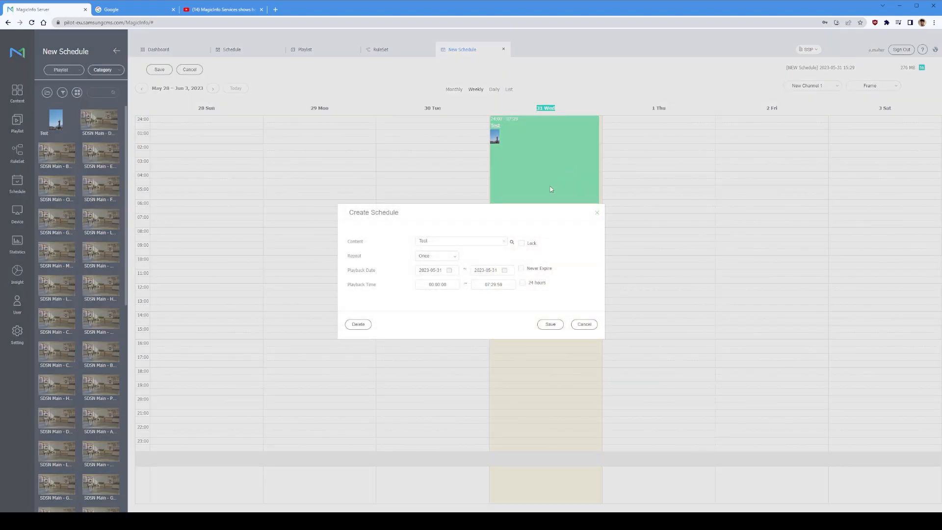
{"action": "left_click", "coordinate": [448, 257]}
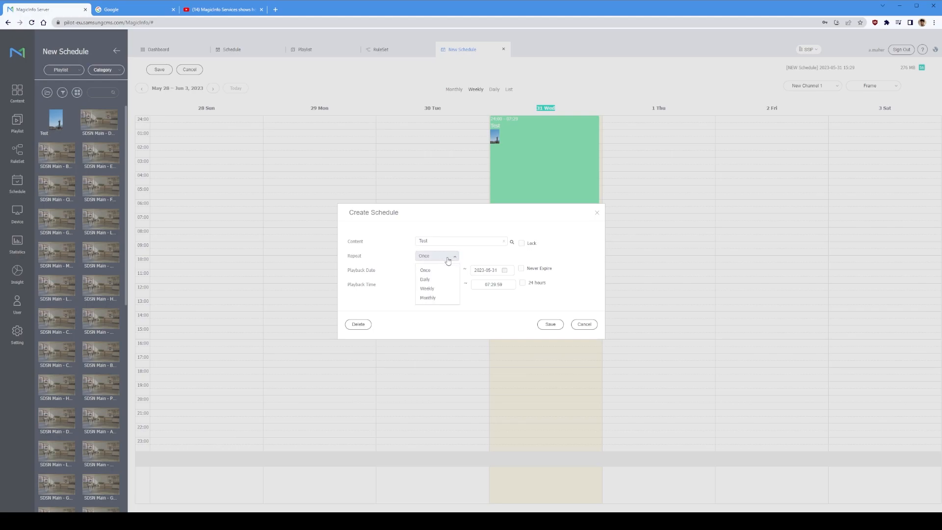
{"action": "left_click", "coordinate": [448, 259]}
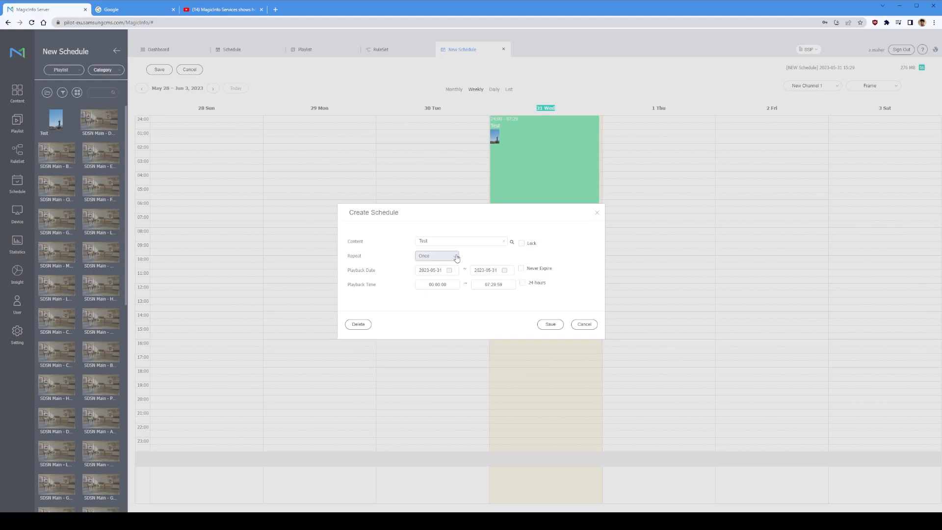
{"action": "left_click", "coordinate": [550, 325]}
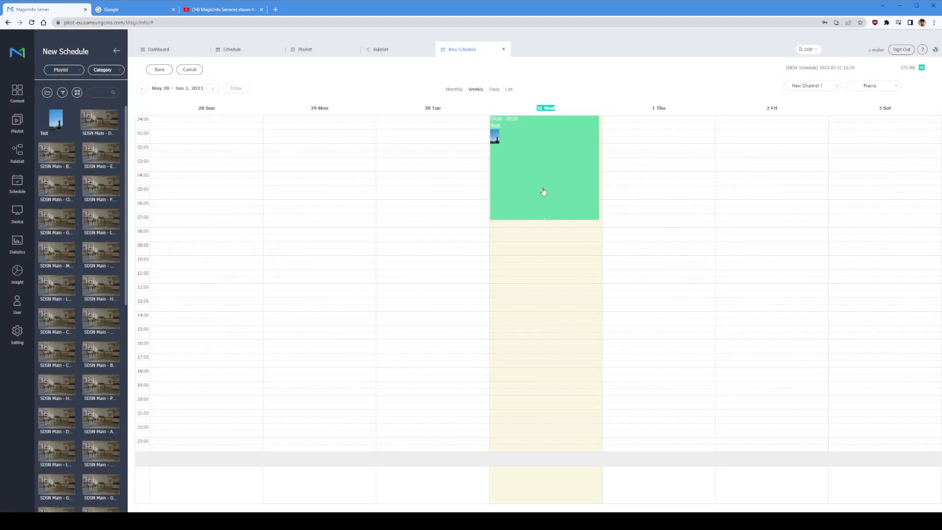
Save the schedule under the name 'Test'
{"action": "left_click", "coordinate": [160, 70]}
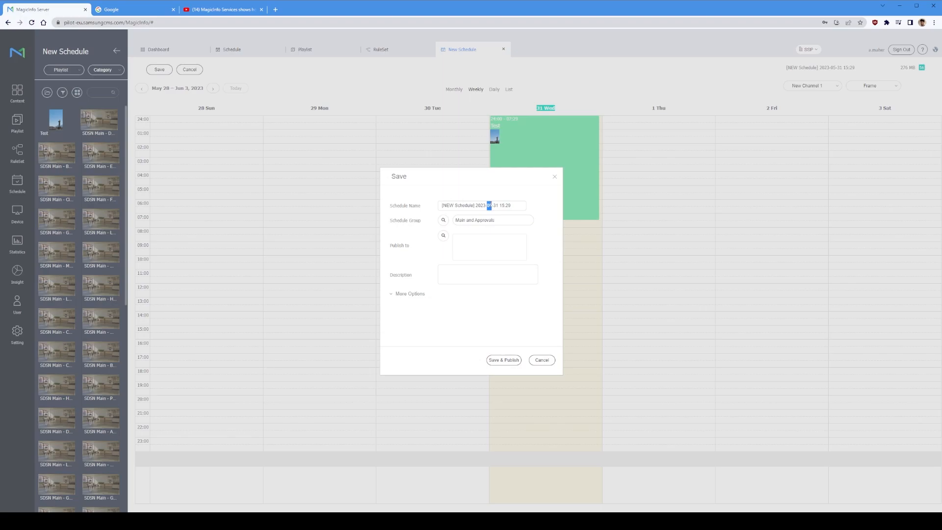
{"action": "triple_click", "coordinate": [489, 205]}
{"action": "type", "text": "T"}
Choose an SSP subgroup as the publish target and save and publish the schedule
{"action": "left_click", "coordinate": [443, 237]}
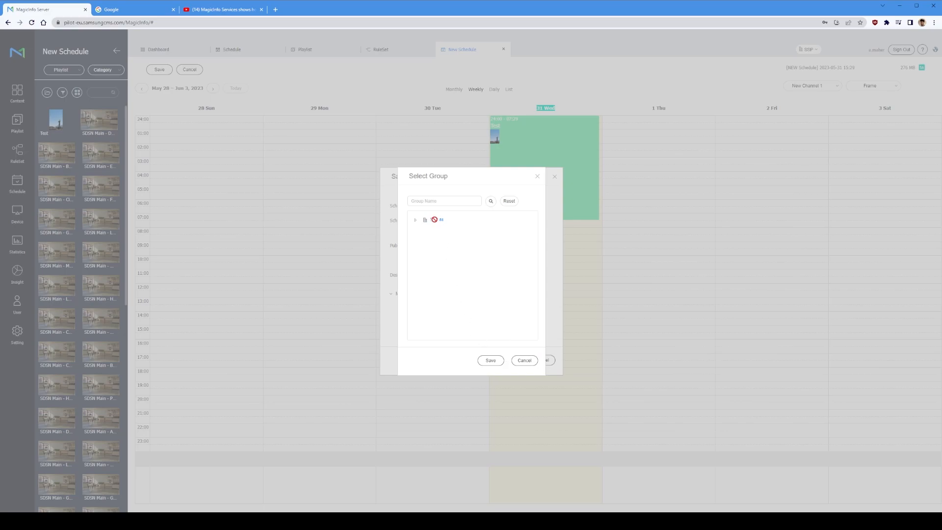
{"action": "left_click", "coordinate": [415, 220]}
{"action": "left_click", "coordinate": [434, 230]}
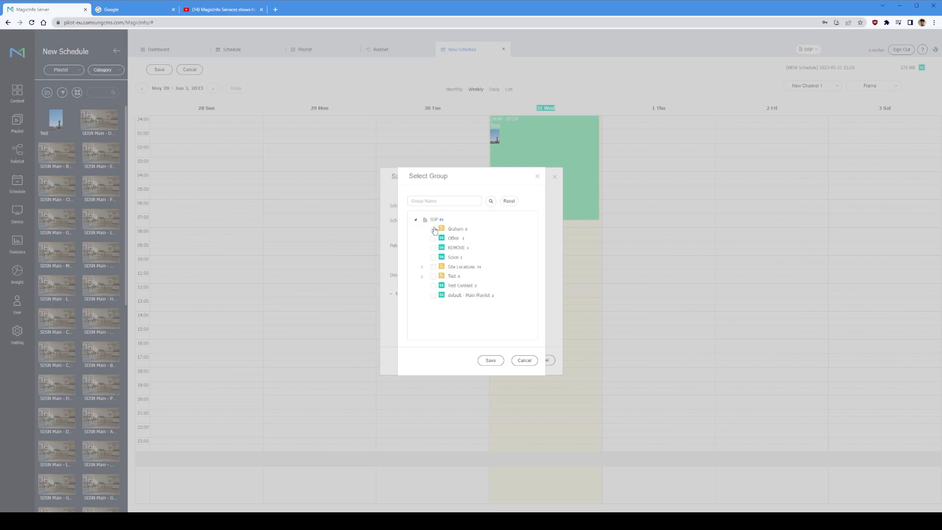
{"action": "left_click", "coordinate": [490, 360]}
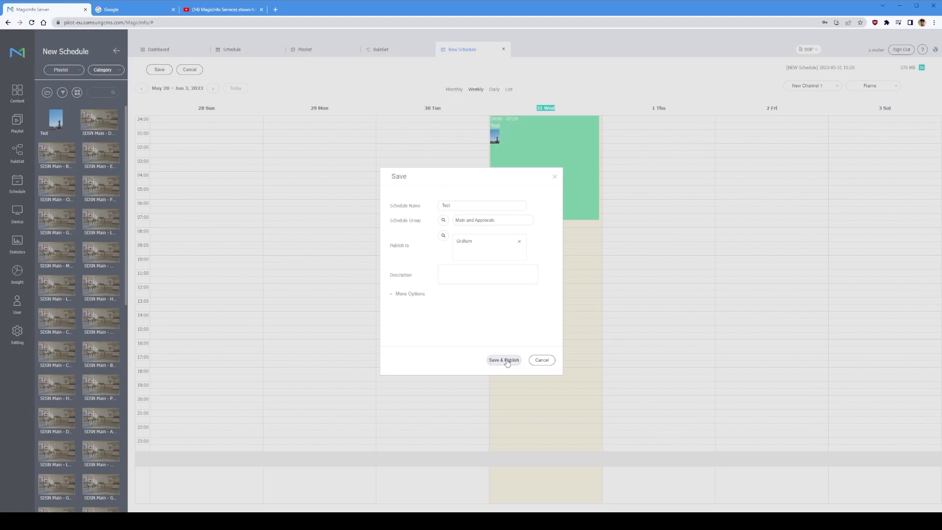
{"action": "left_click", "coordinate": [507, 361]}
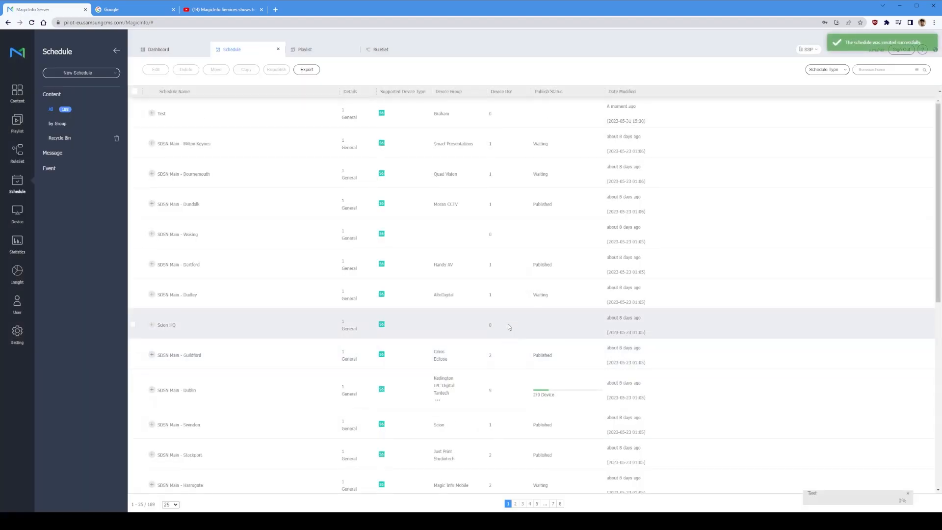